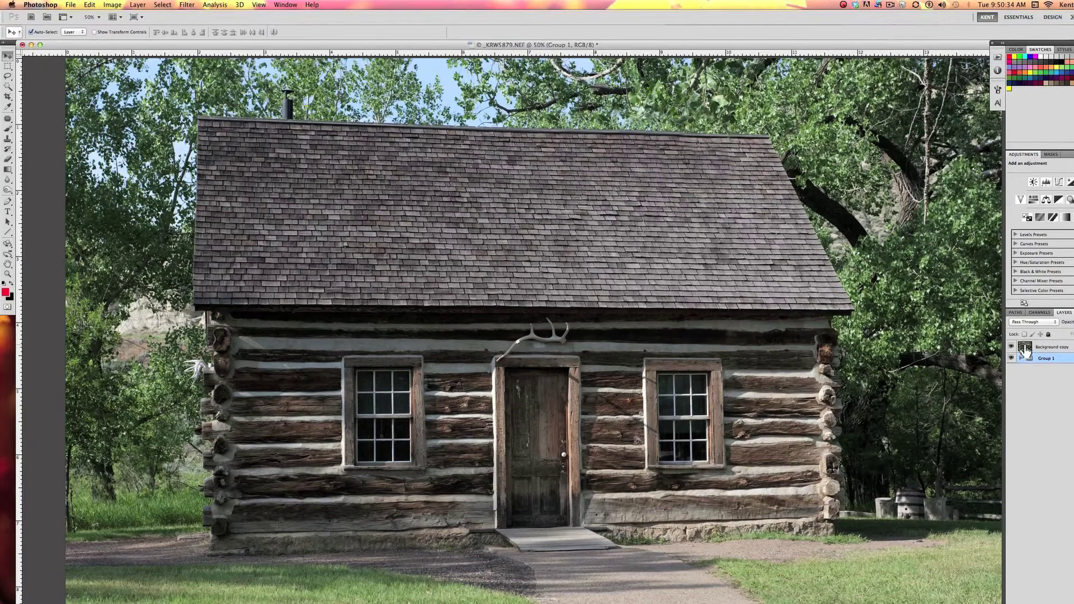
# Duplicate the Background copy layer and set the new copy's blend mode to Overlay.
pyautogui.click(1026, 352)
pyautogui.press('super+j')
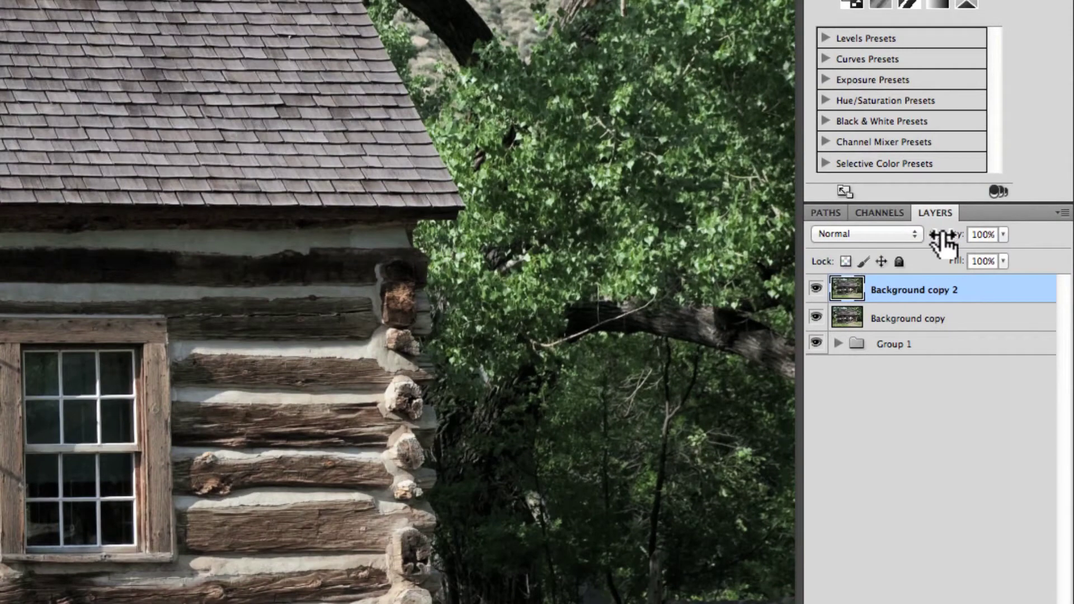
pyautogui.click(903, 235)
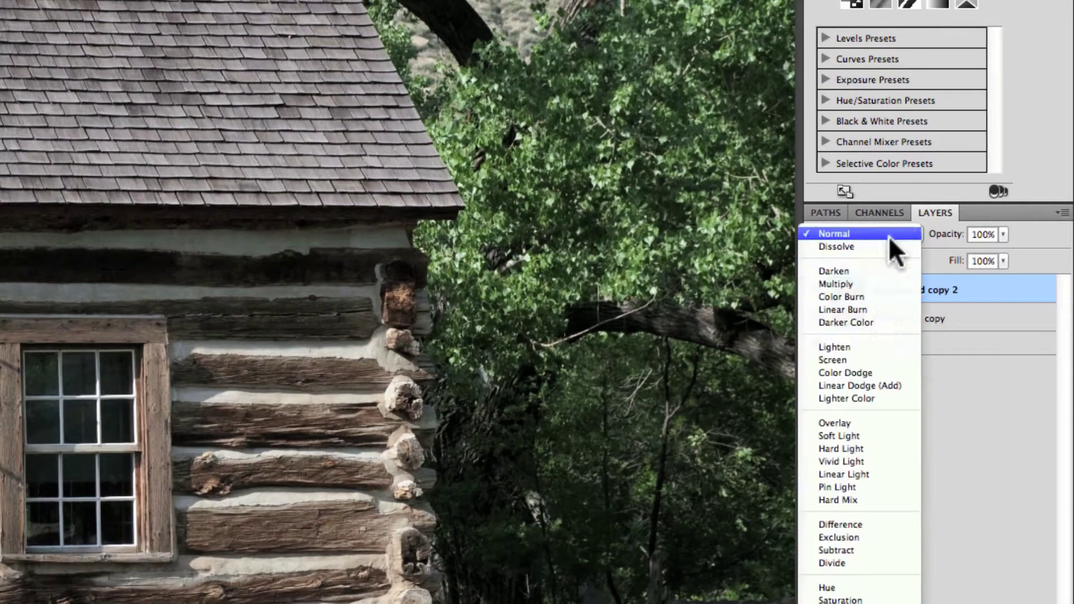
pyautogui.click(860, 424)
# Scrub the Overlay layer's opacity to around 76%.
pyautogui.moveTo(950, 239); pyautogui.dragTo(922, 246)
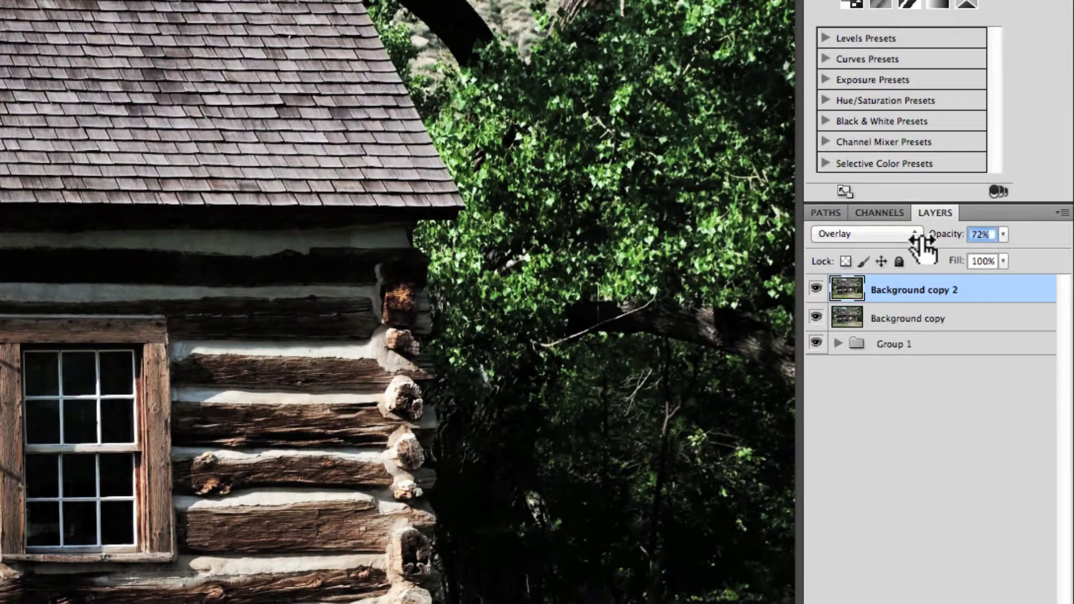
pyautogui.moveTo(919, 242); pyautogui.dragTo(926, 248)
pyautogui.moveTo(949, 245); pyautogui.dragTo(953, 240)
# Compare the Overlay layer at 37%, 100%, 86% and 70% opacity, then return to 100%.
pyautogui.moveTo(945, 240); pyautogui.dragTo(1008, 235)
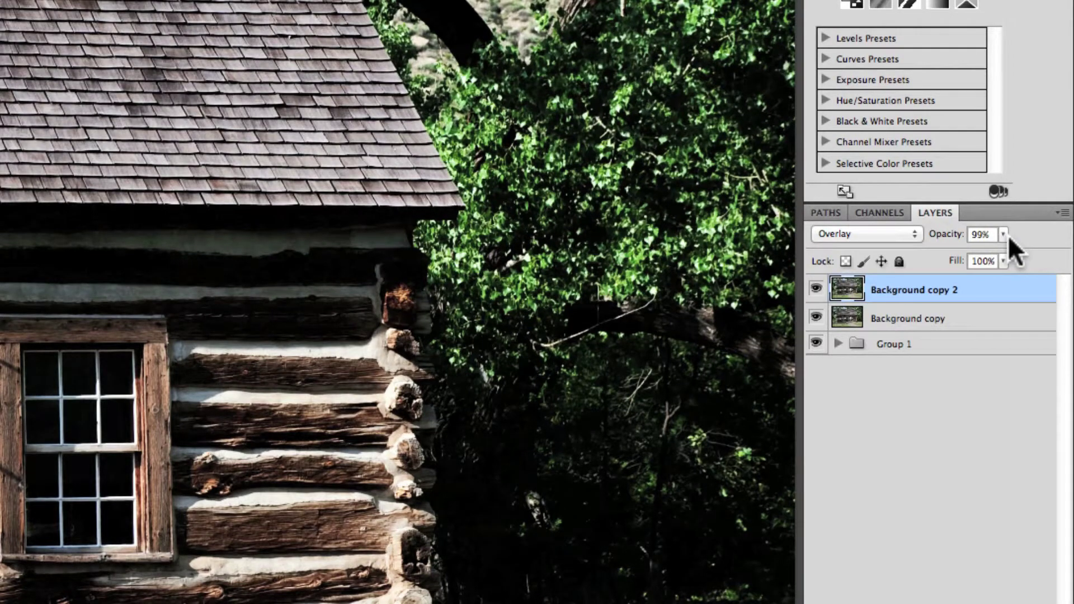
pyautogui.moveTo(945, 240); pyautogui.dragTo(1021, 229)
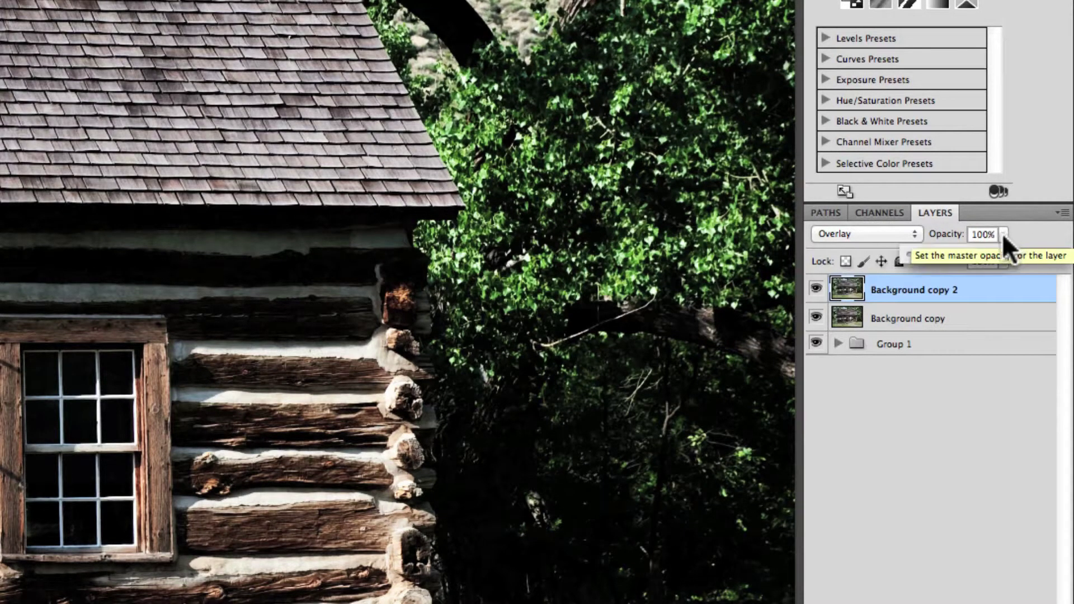
pyautogui.click(1004, 235)
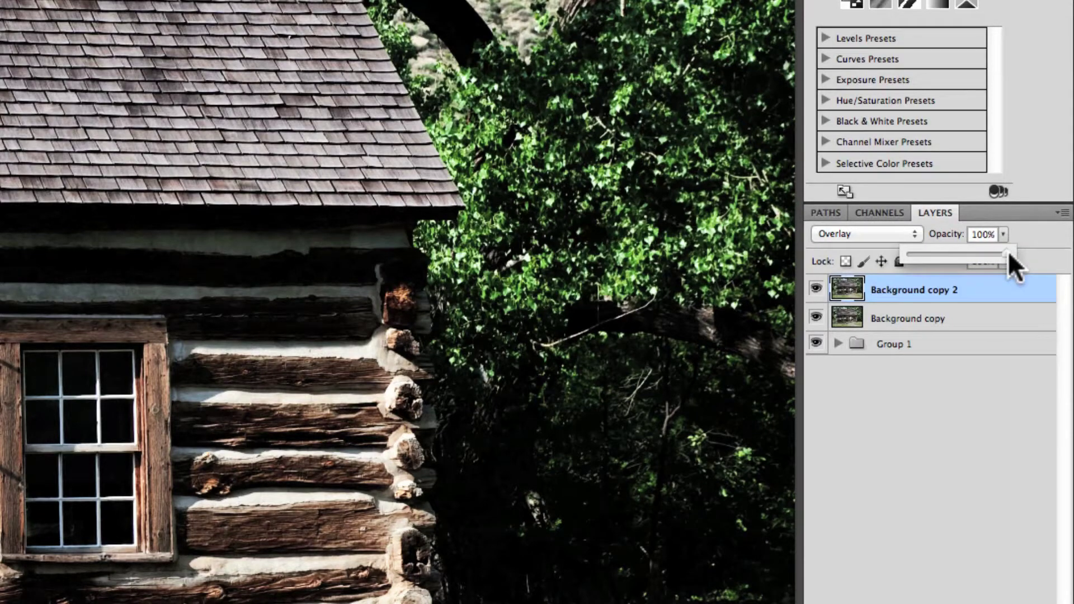
pyautogui.moveTo(1006, 251); pyautogui.dragTo(975, 255)
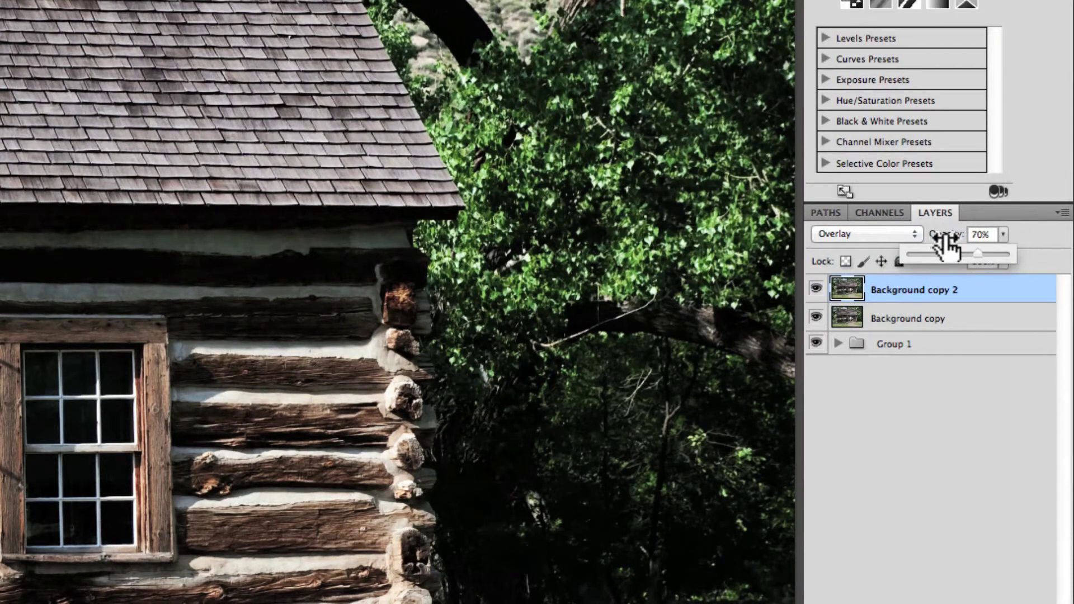
pyautogui.click(1021, 233)
pyautogui.moveTo(950, 240); pyautogui.dragTo(1015, 237)
# Enter 70% opacity, try 100% again, then settle the Overlay layer at 68%.
pyautogui.click(986, 234)
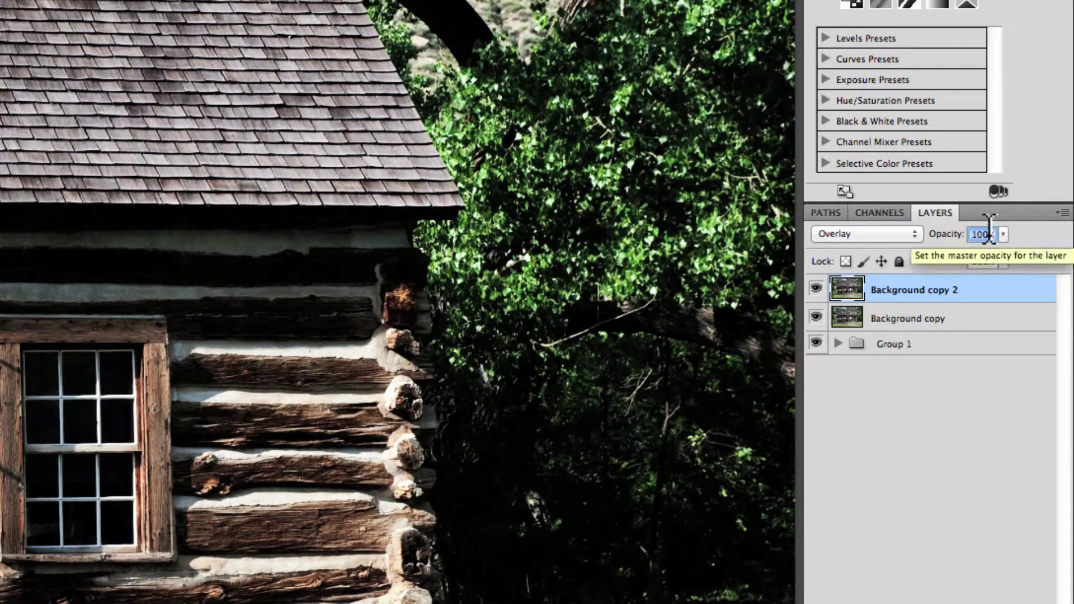
pyautogui.write('70')
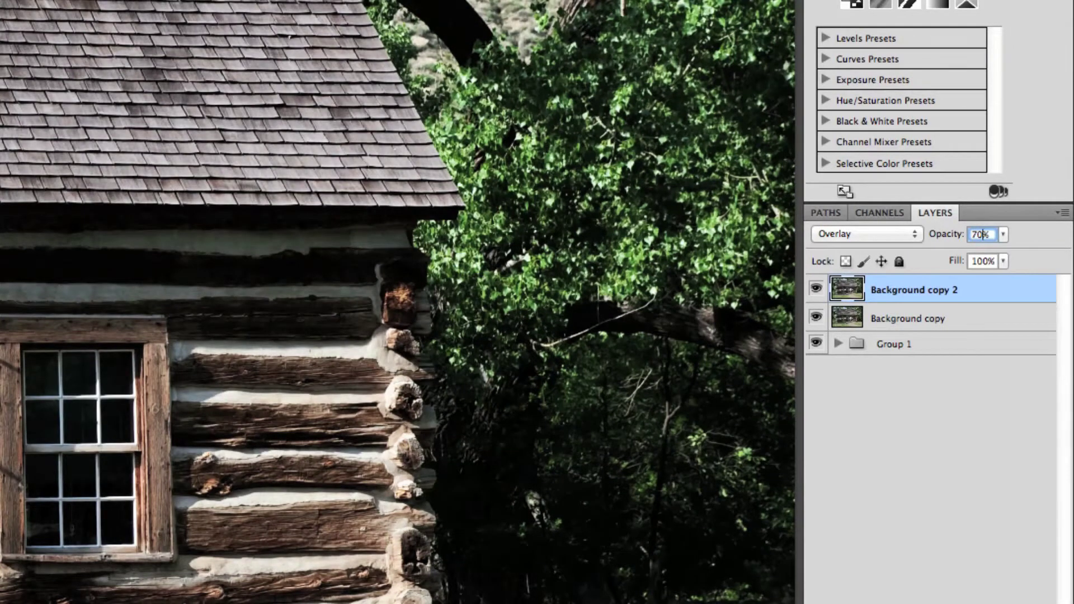
pyautogui.press('Tab')
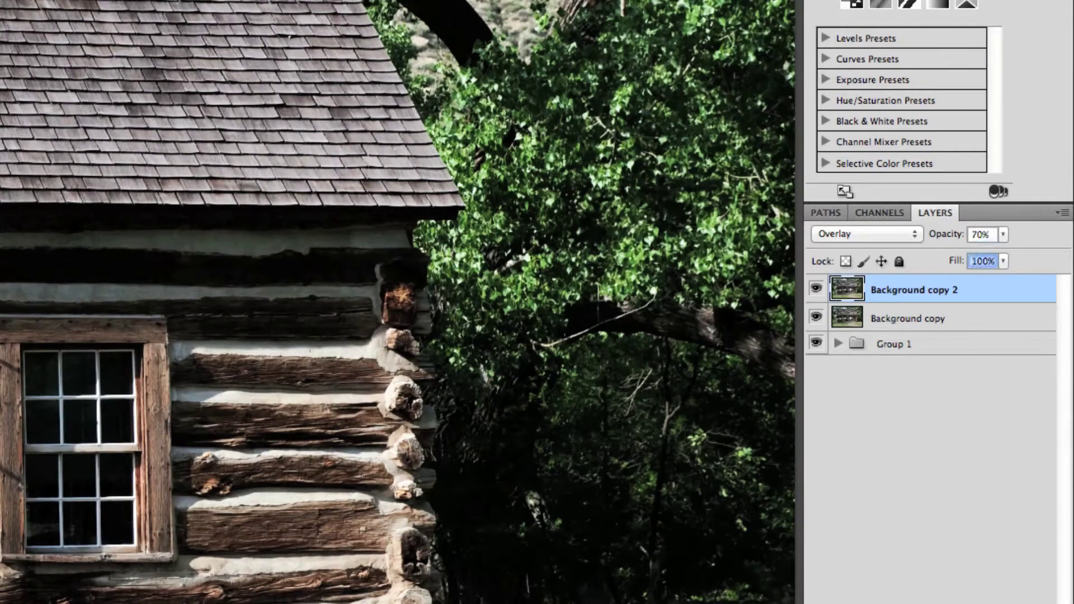
pyautogui.click(1004, 233)
pyautogui.moveTo(1006, 250); pyautogui.dragTo(1062, 264)
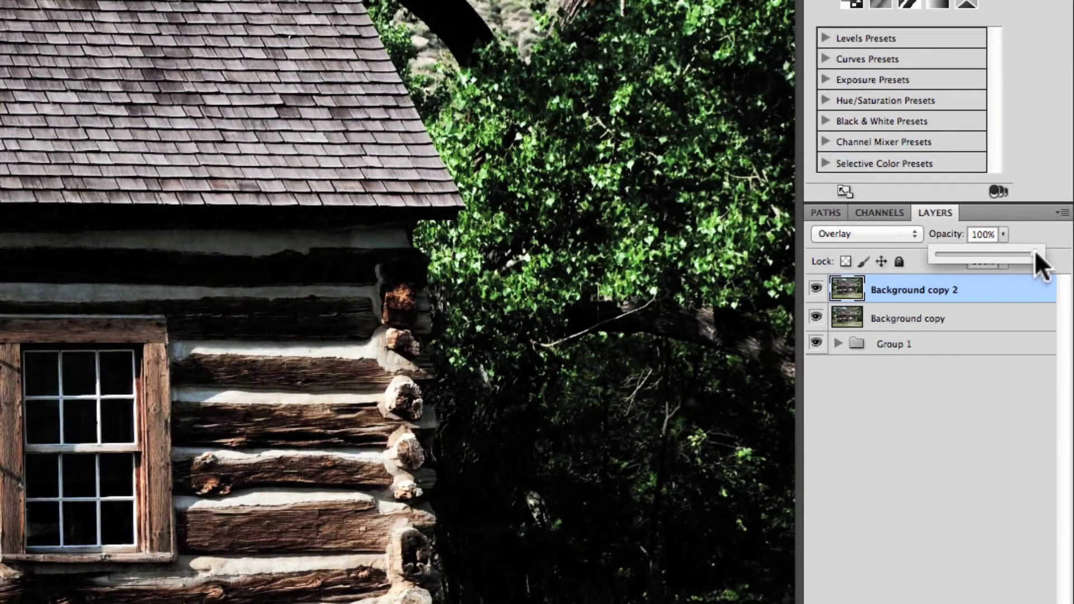
pyautogui.click(947, 241)
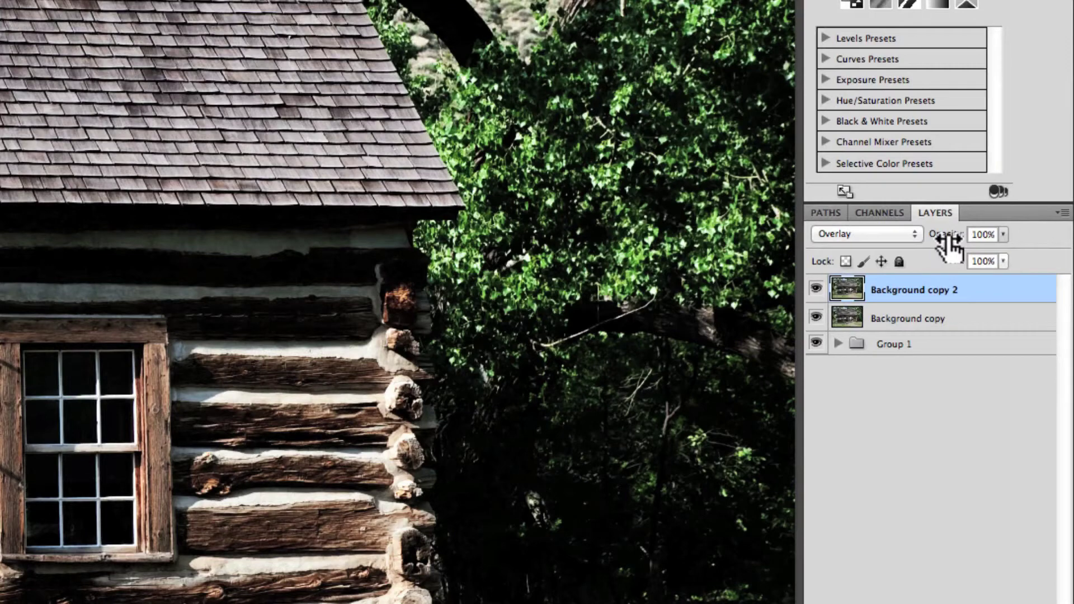
pyautogui.moveTo(948, 246); pyautogui.dragTo(918, 236)
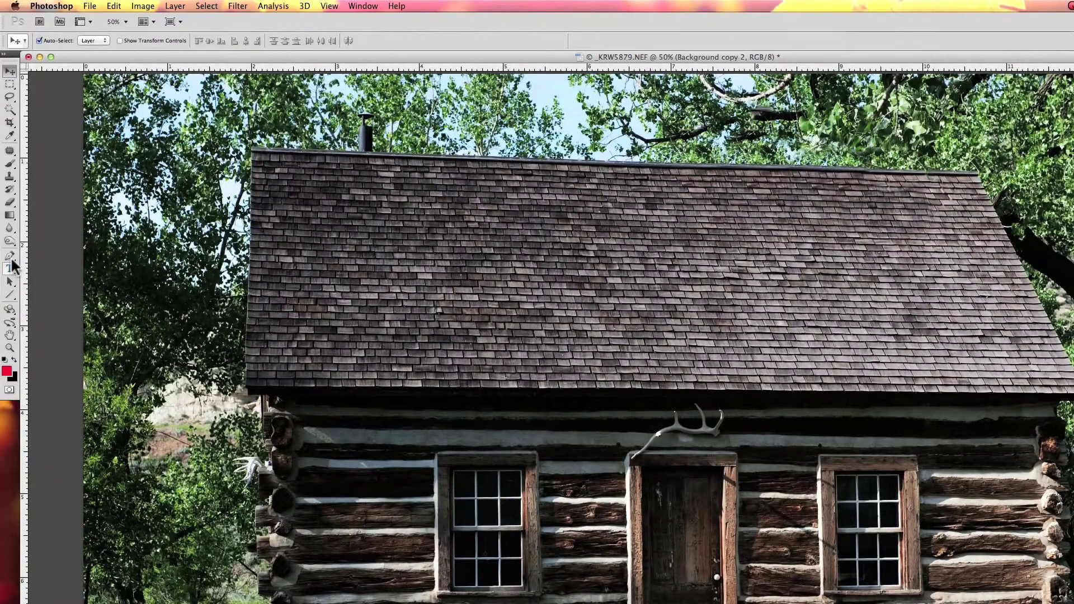
# Draw a paragraph text box across the roof and type a © notice with the photographer's name.
pyautogui.click(11, 269)
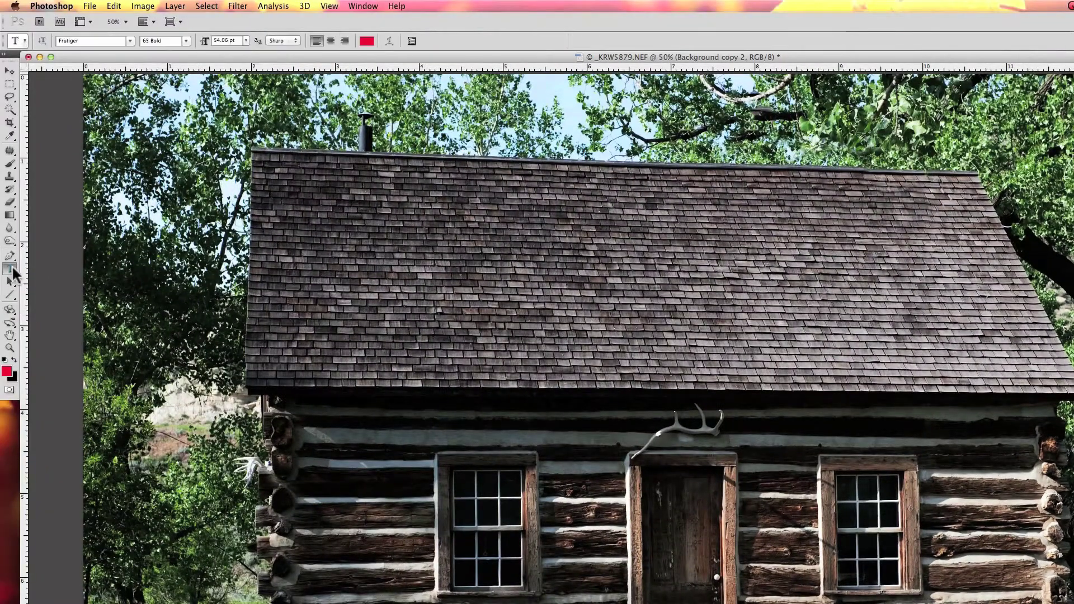
pyautogui.moveTo(335, 257); pyautogui.dragTo(994, 433)
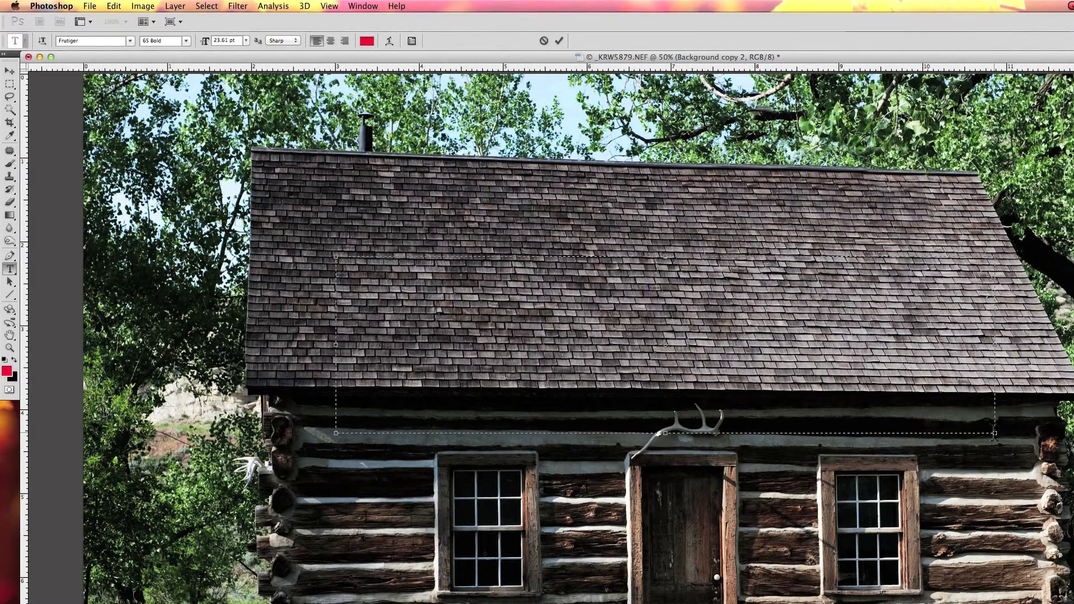
pyautogui.write('©Kent Weakley')
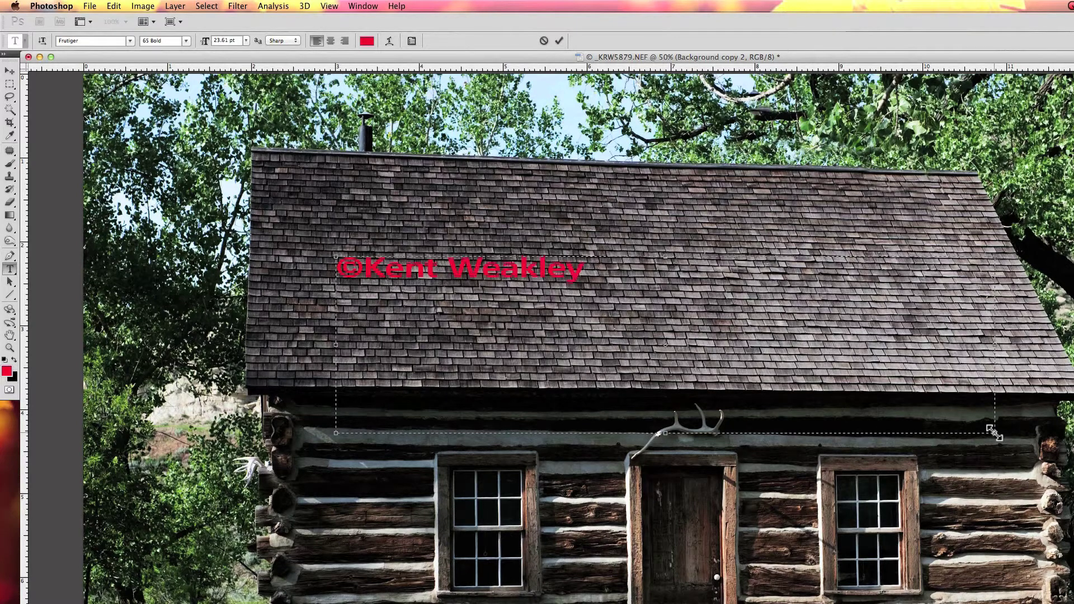
# Make all the copyright text white and show the Character panel.
pyautogui.press('super+a')
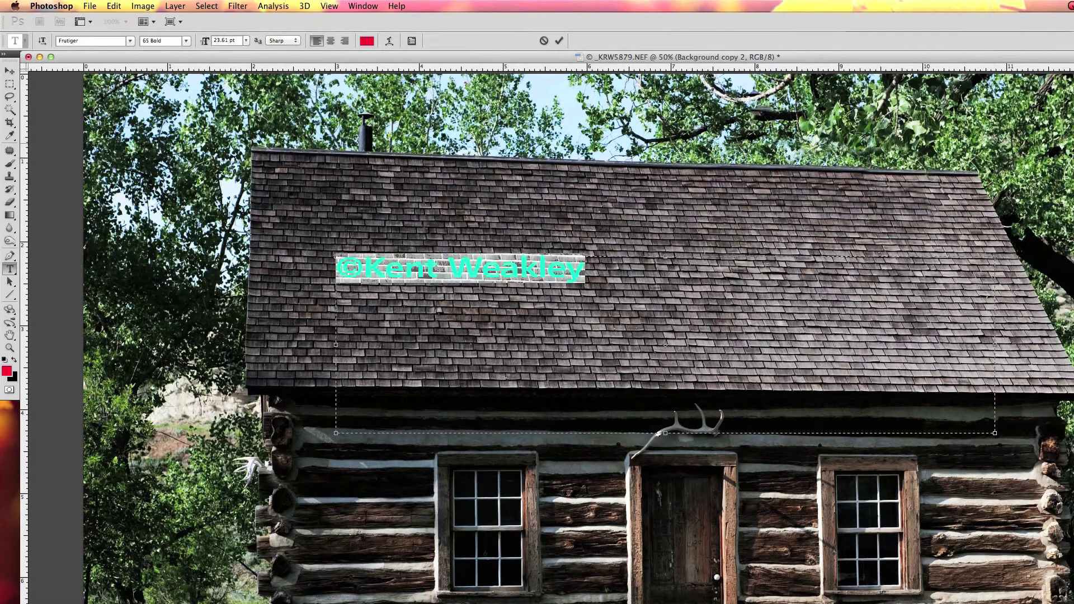
pyautogui.click(366, 40)
pyautogui.moveTo(414, 204); pyautogui.dragTo(376, 181)
pyautogui.press('Return')
pyautogui.press('super+t')
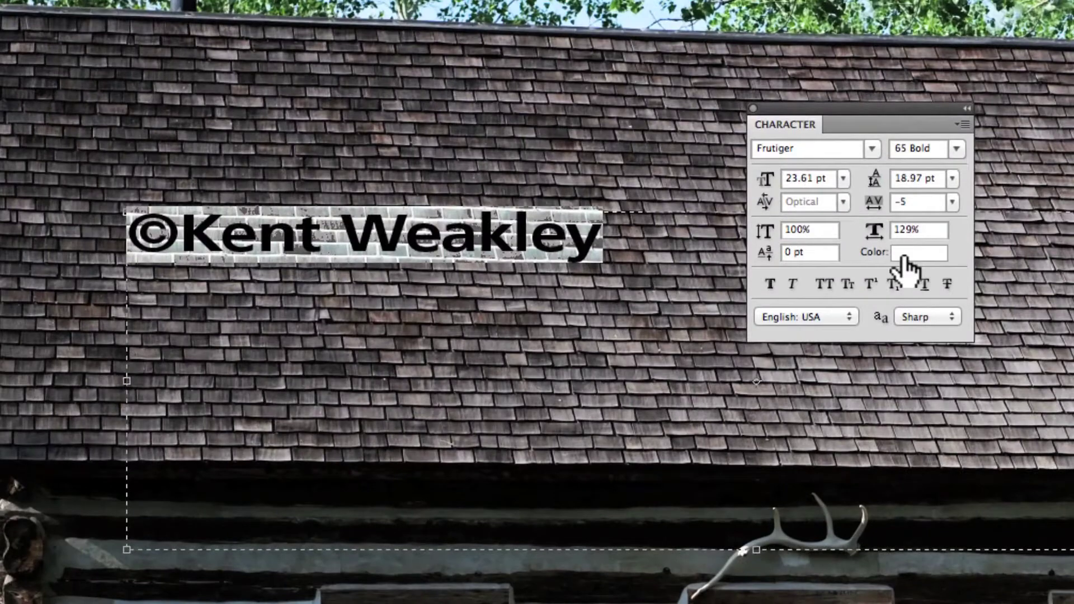
# Switch the copyright text to the Frutiger 45 Light weight at 14 pt.
pyautogui.click(787, 216)
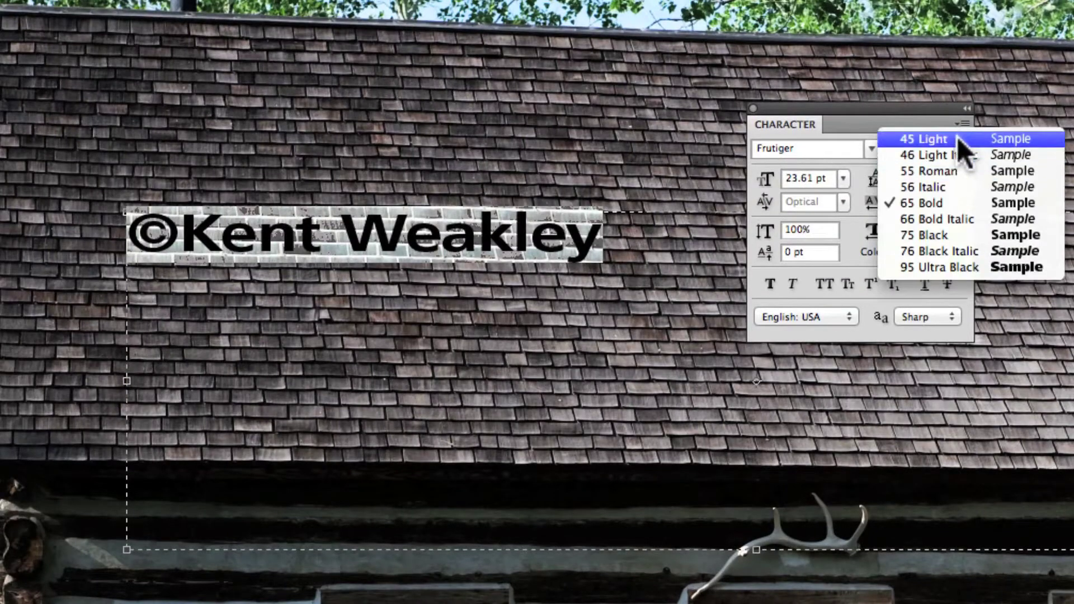
pyautogui.click(956, 140)
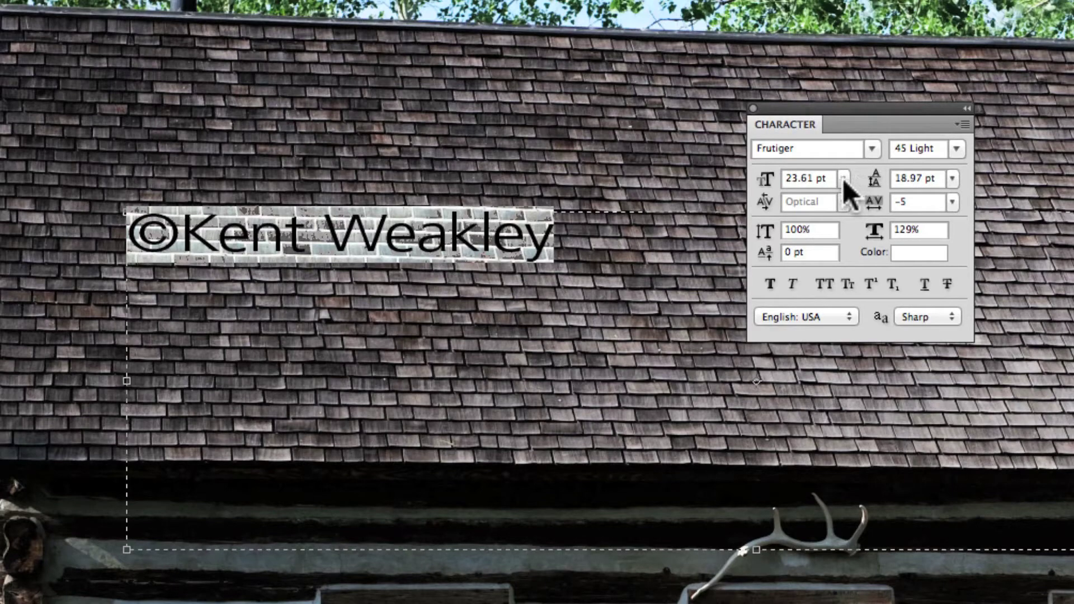
pyautogui.click(842, 179)
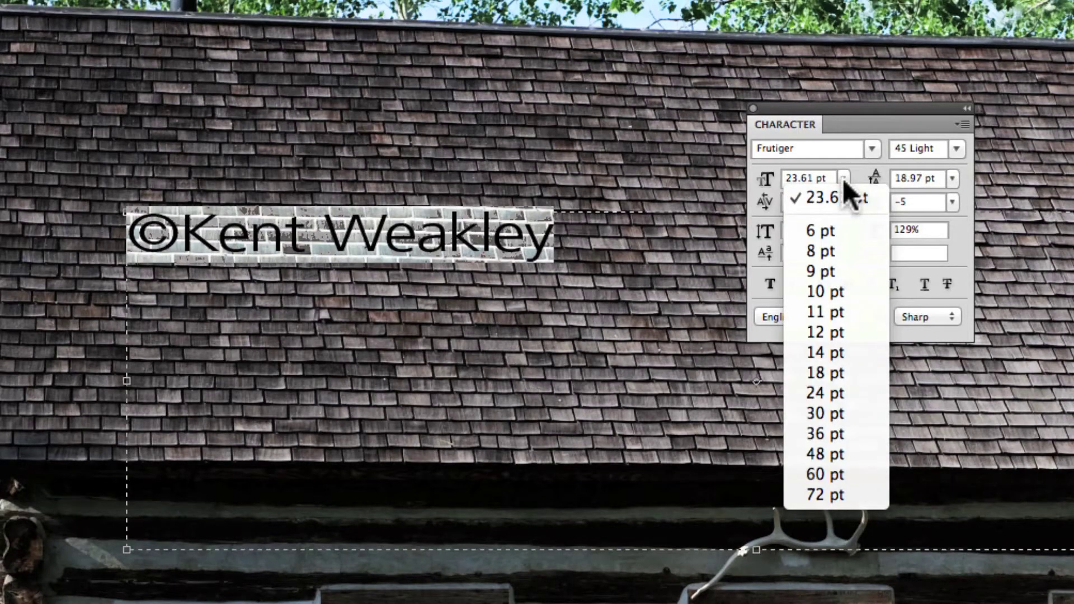
pyautogui.click(844, 354)
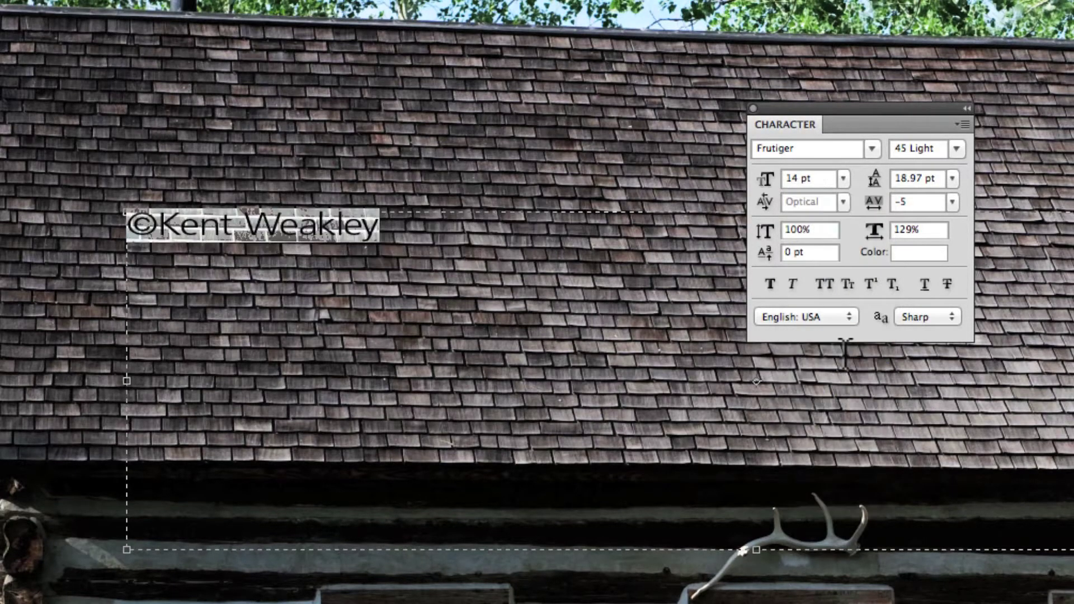
# Try 30 pt, 12 pt and 17 pt sizes before returning the text to 14 pt.
pyautogui.click(842, 179)
pyautogui.click(842, 415)
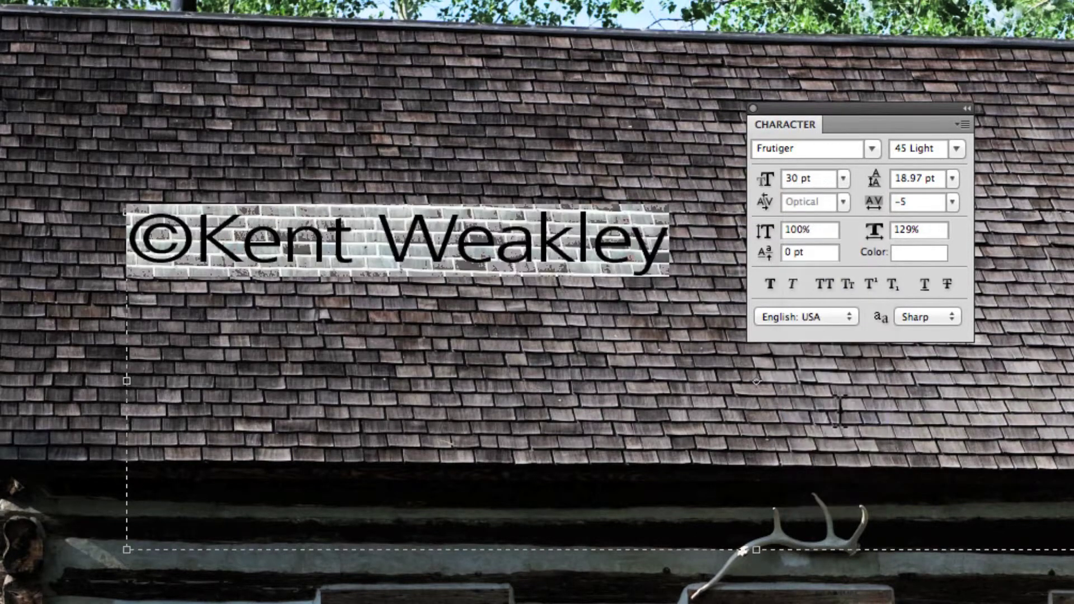
pyautogui.click(843, 179)
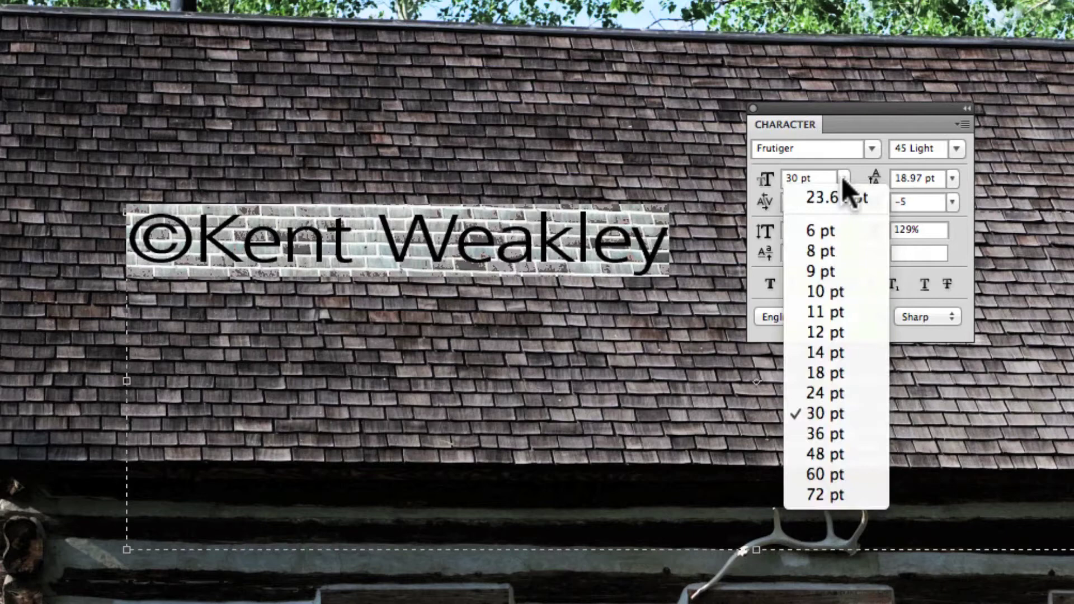
pyautogui.click(833, 332)
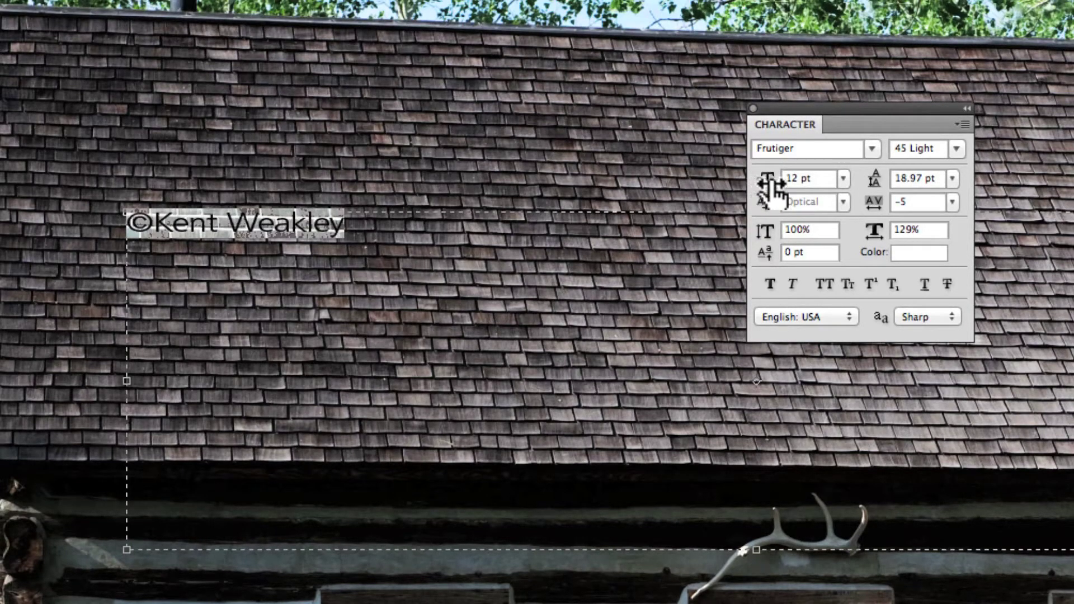
pyautogui.moveTo(767, 193)
pyautogui.mouseDown()
pyautogui.moveTo(783, 193)
pyautogui.moveTo(771, 193)
pyautogui.mouseUp()
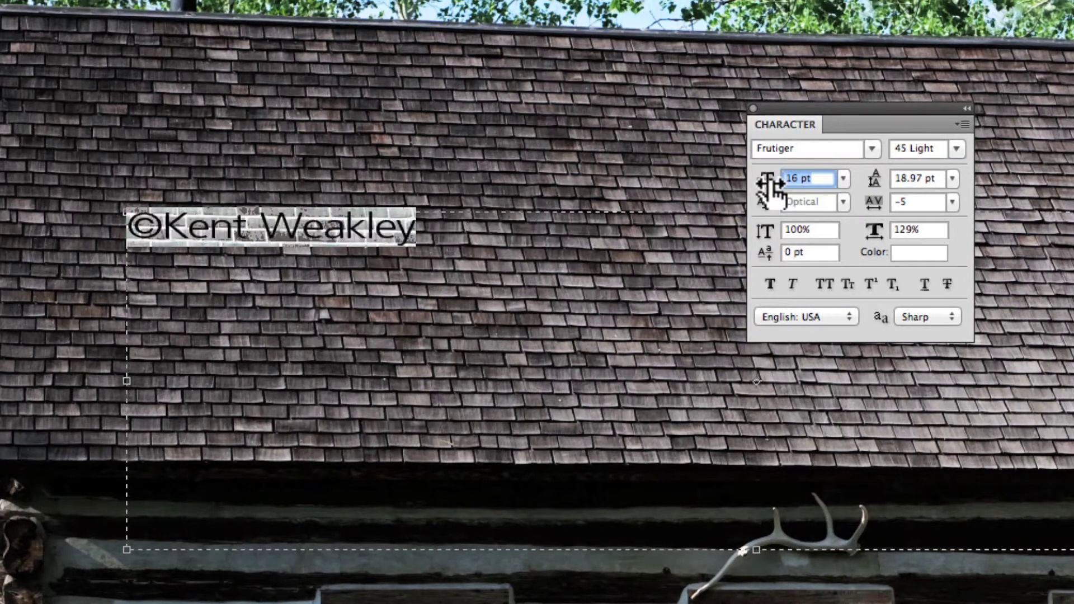
pyautogui.moveTo(769, 187); pyautogui.dragTo(763, 188)
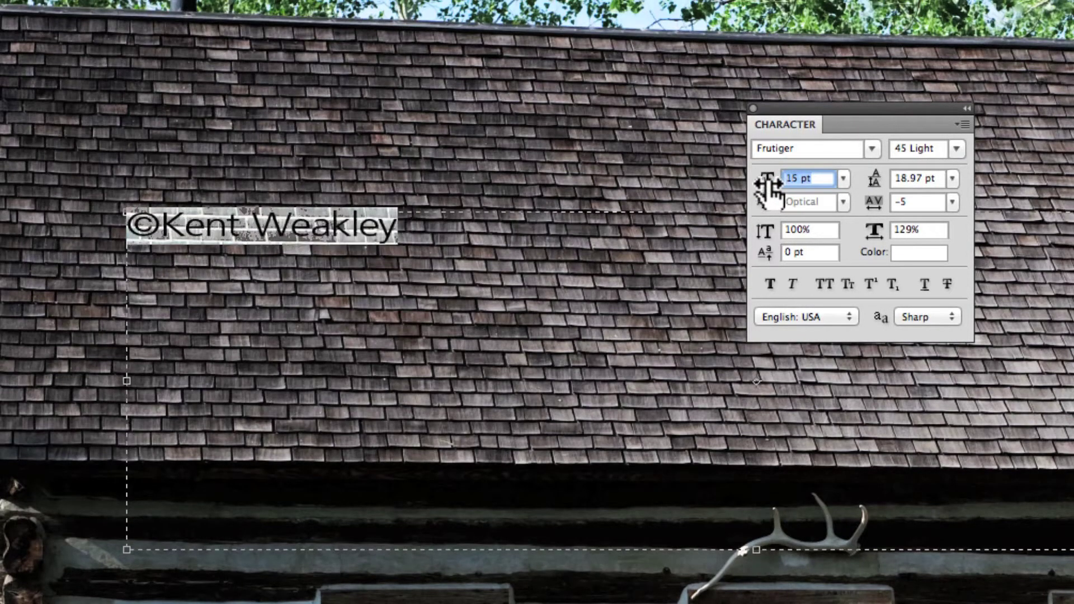
# Set the copyright text in all caps at 13 pt with tracking of 25.
pyautogui.click(823, 285)
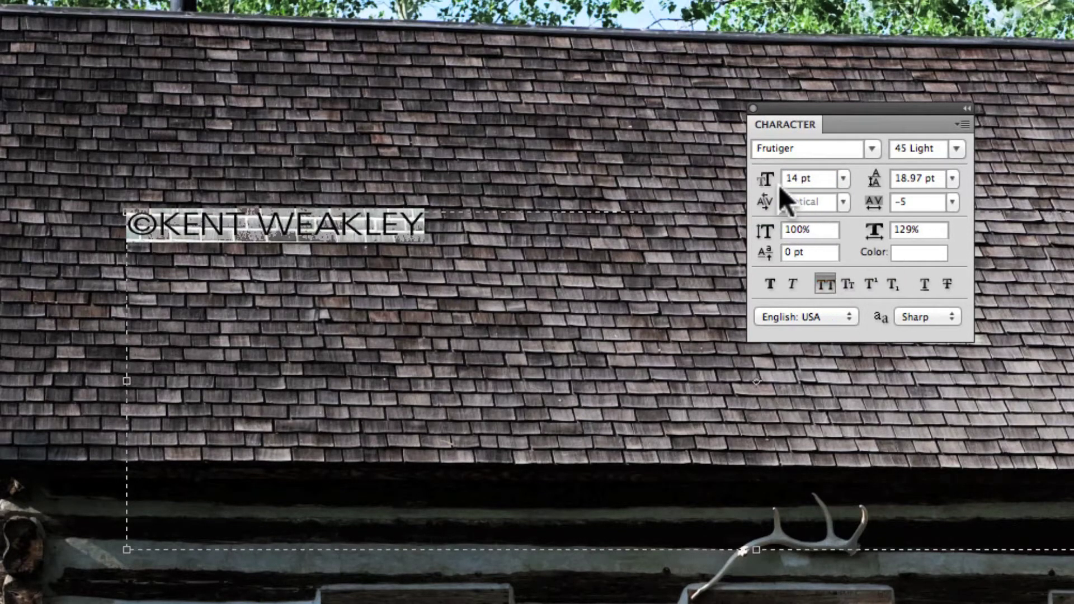
pyautogui.moveTo(767, 187); pyautogui.dragTo(762, 187)
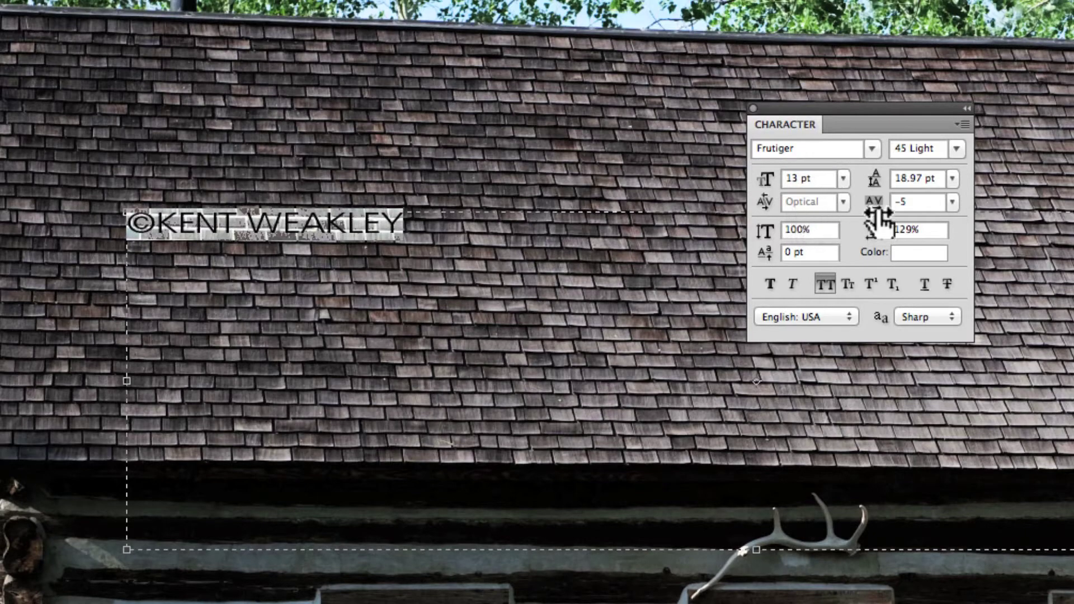
pyautogui.click(952, 201)
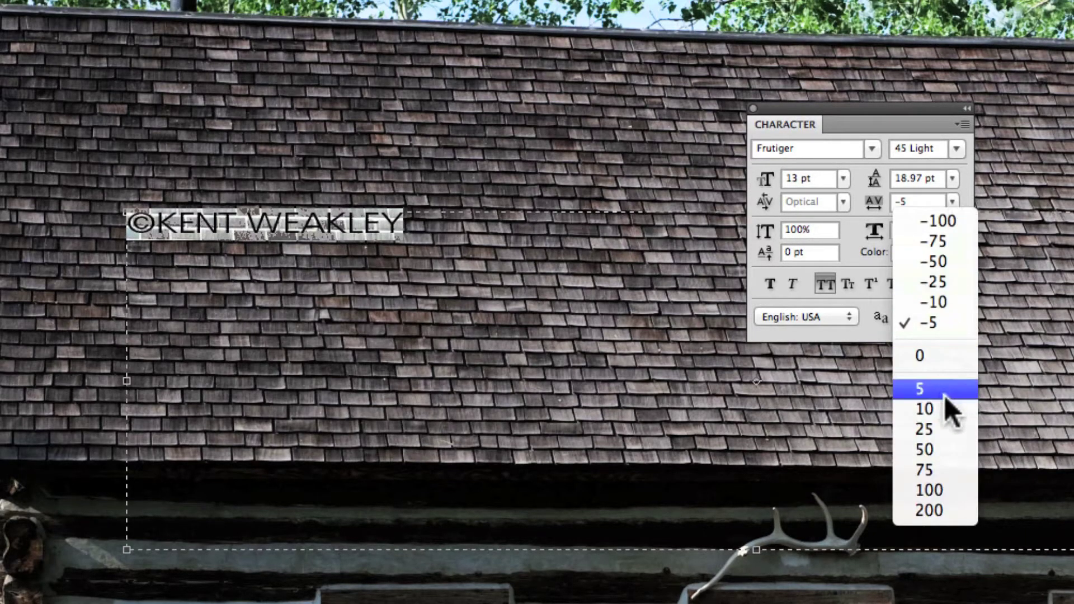
pyautogui.click(934, 430)
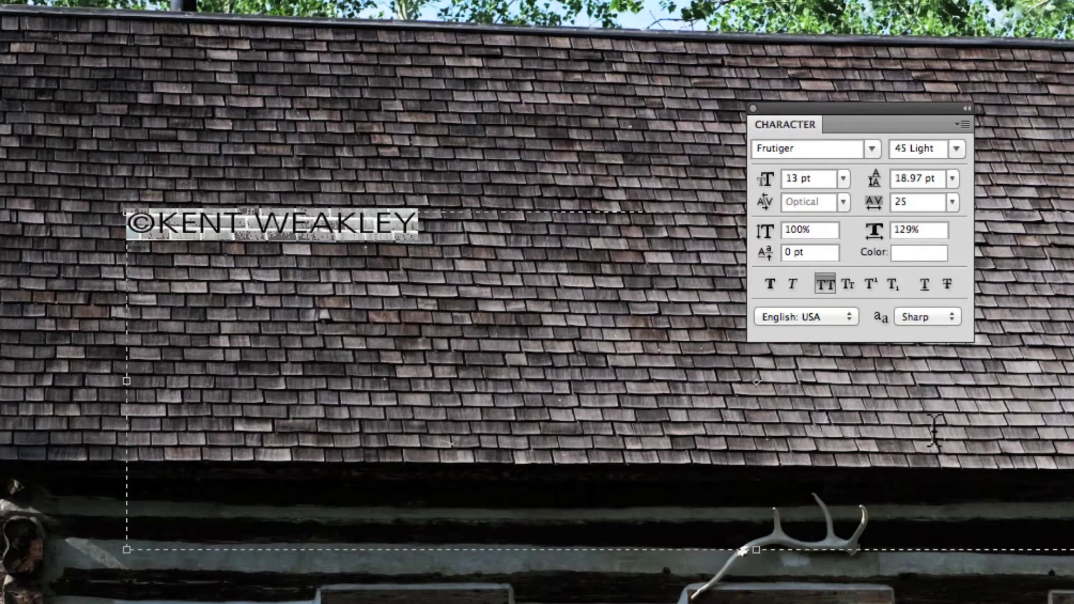
# Widen tracking through 50 and 75 to 275, and apply a −1 pt baseline shift.
pyautogui.click(952, 201)
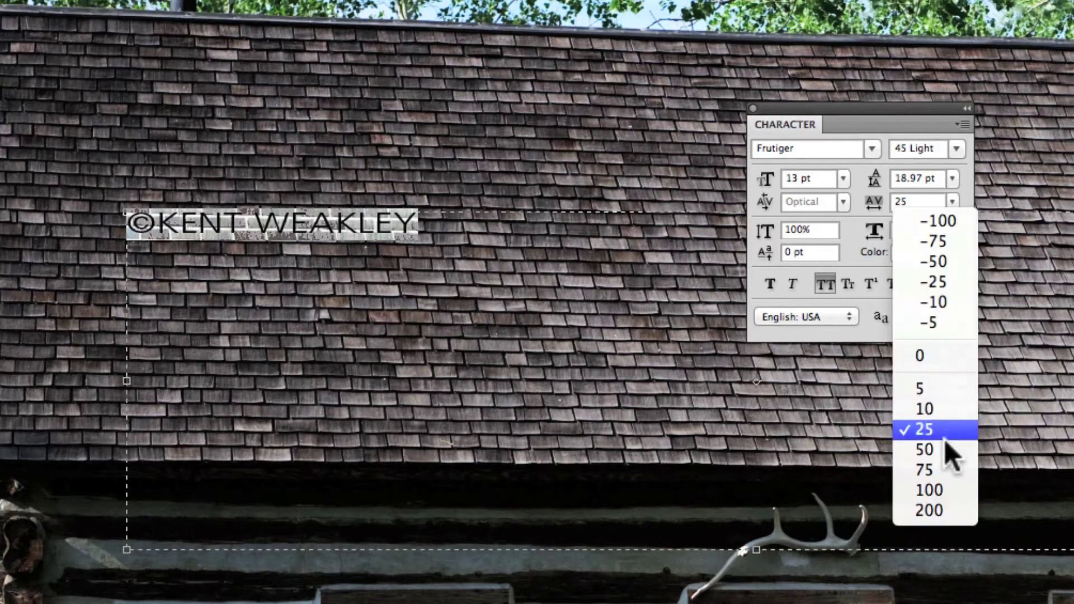
pyautogui.click(940, 456)
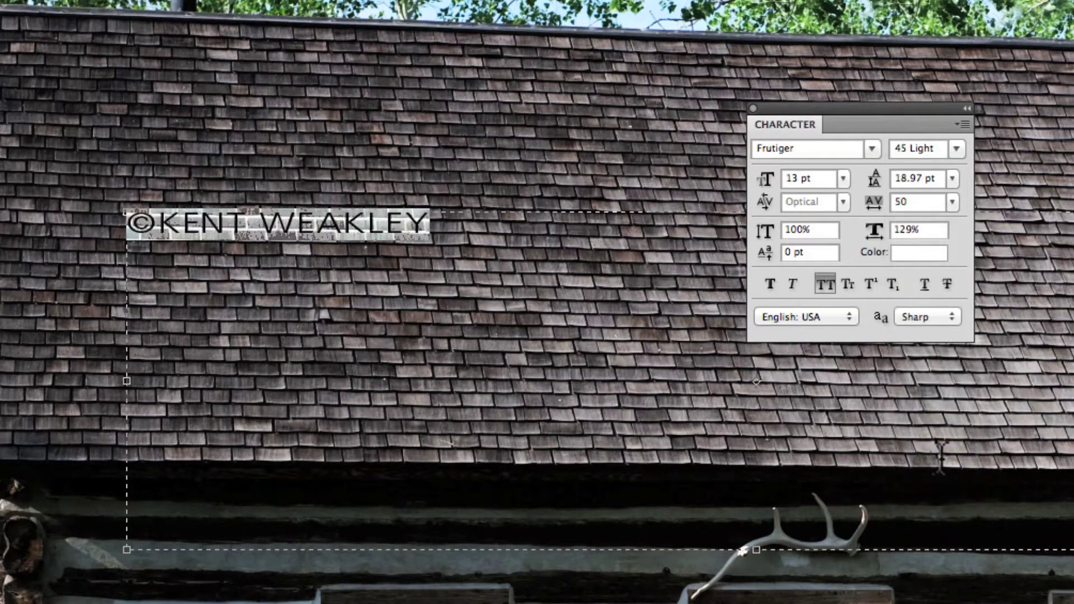
pyautogui.click(950, 202)
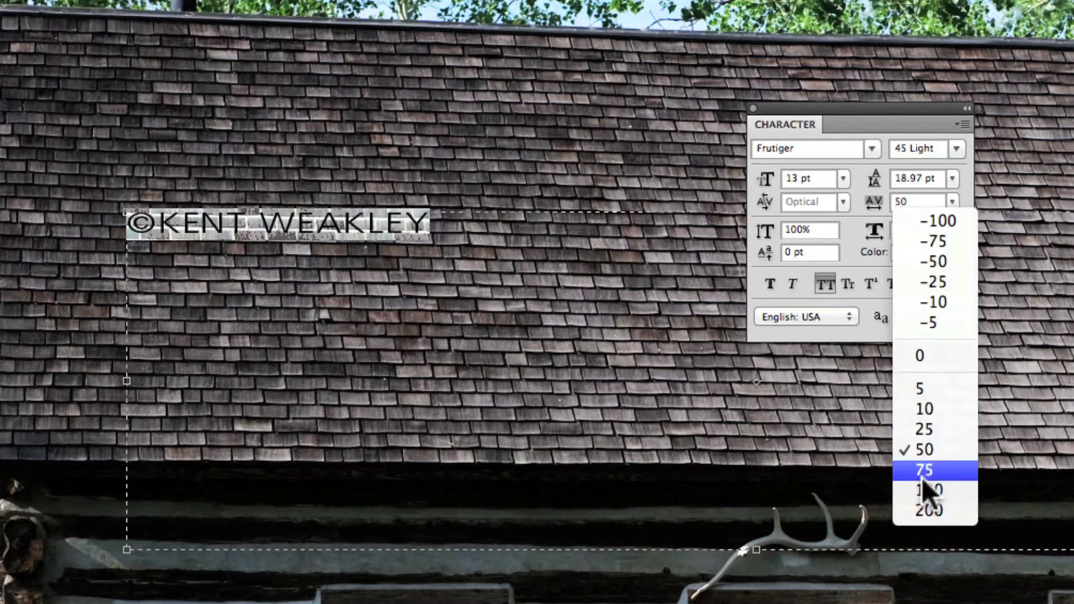
pyautogui.click(923, 475)
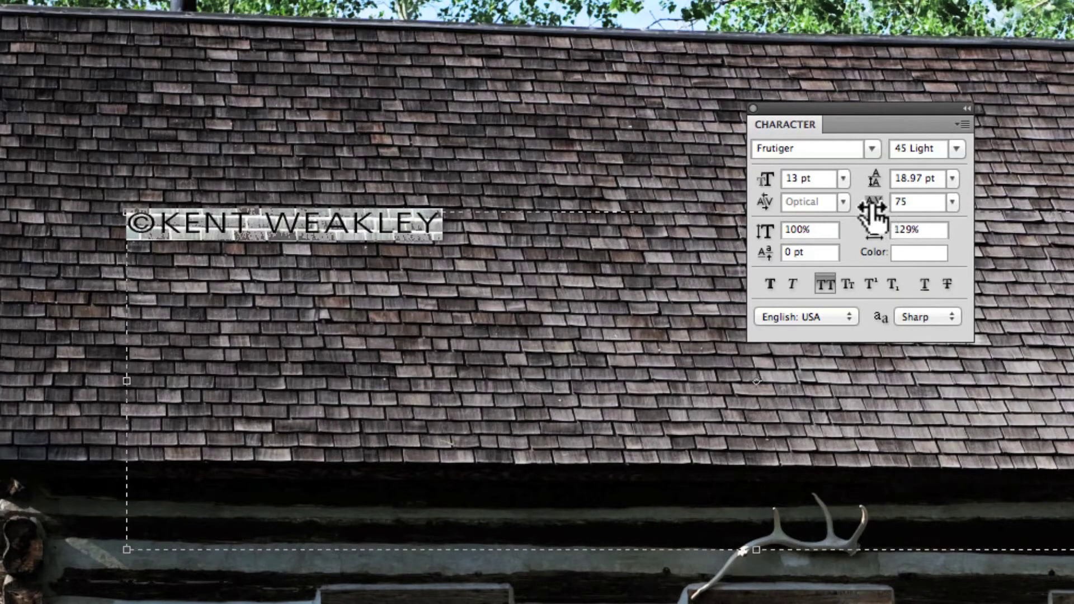
pyautogui.moveTo(872, 212); pyautogui.dragTo(883, 210)
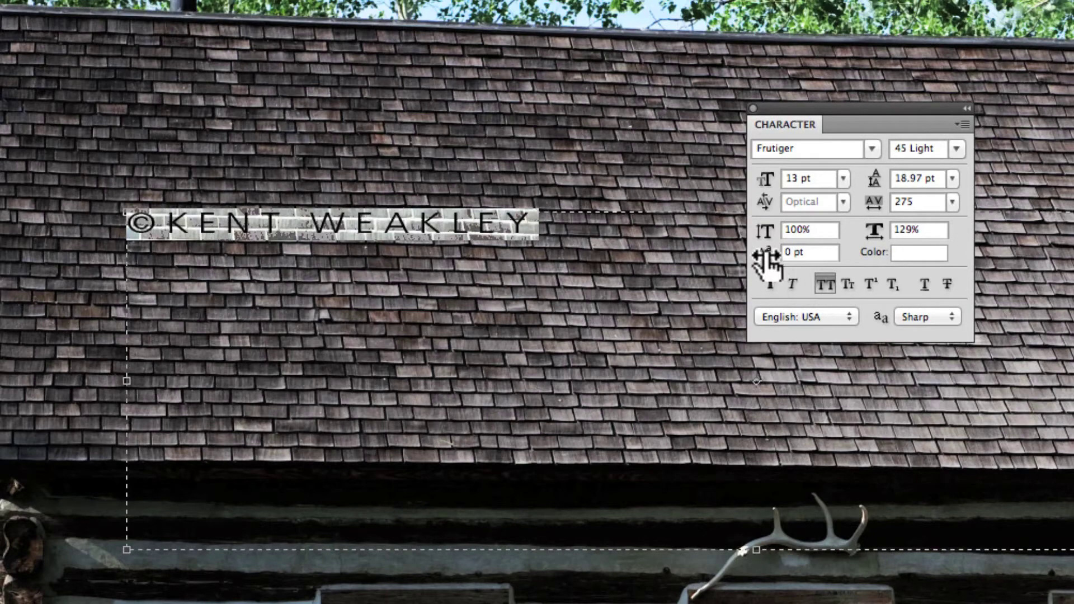
pyautogui.moveTo(768, 261)
pyautogui.mouseDown()
pyautogui.moveTo(749, 259)
pyautogui.moveTo(764, 263)
pyautogui.mouseUp()
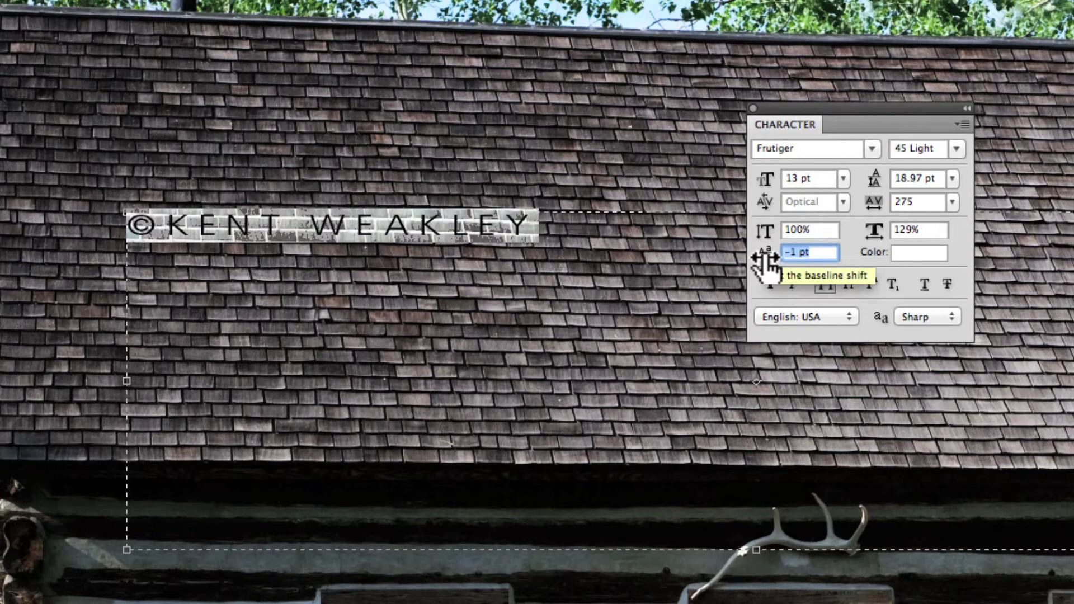
pyautogui.press('Return')
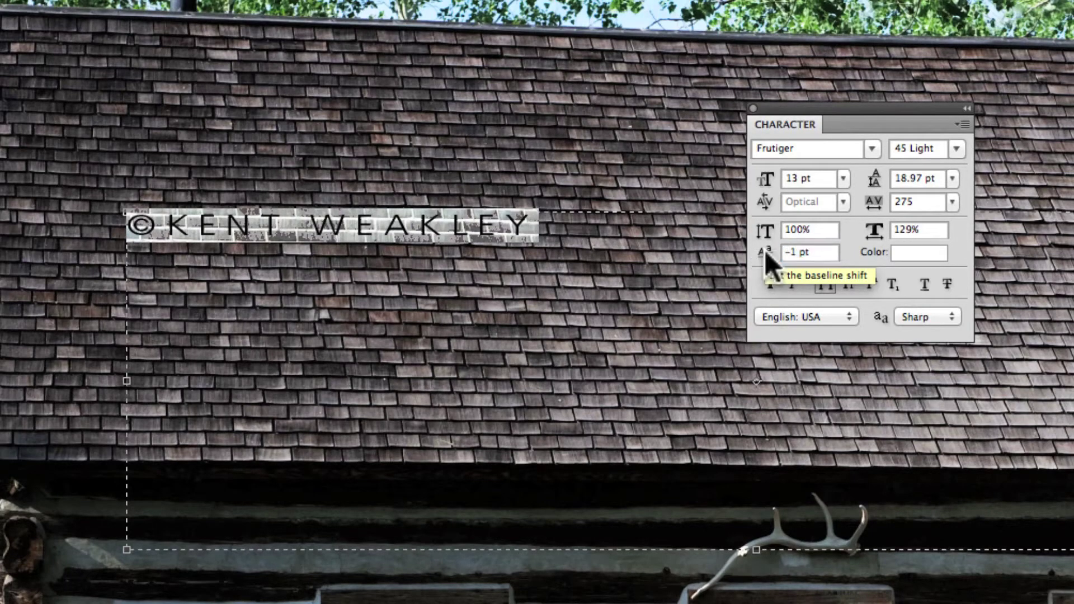